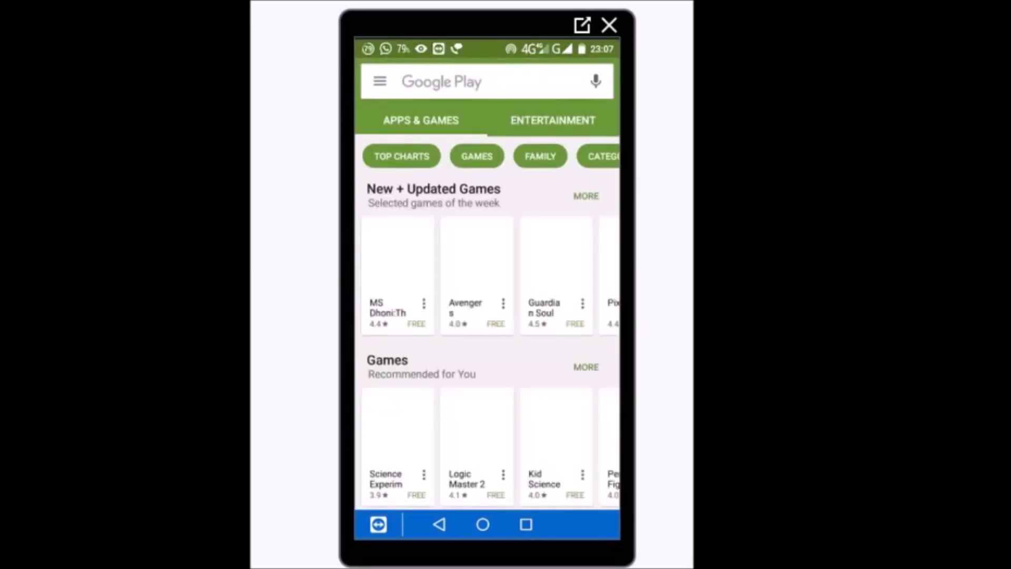
# - Search the Play Store for 'android device manager' via the suggestion after typing 'android device'
pyautogui.click(442, 82)
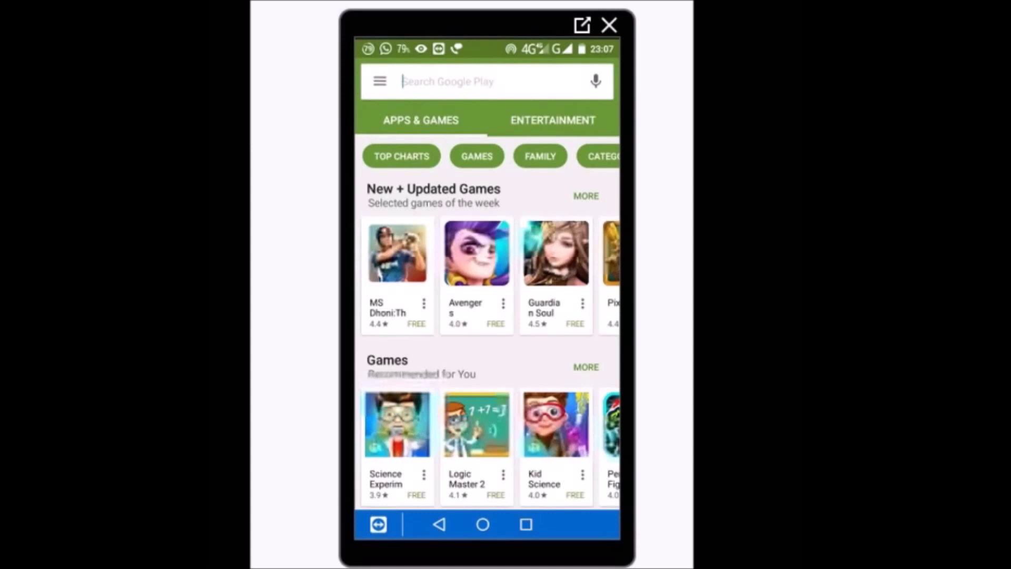
pyautogui.write('andr')
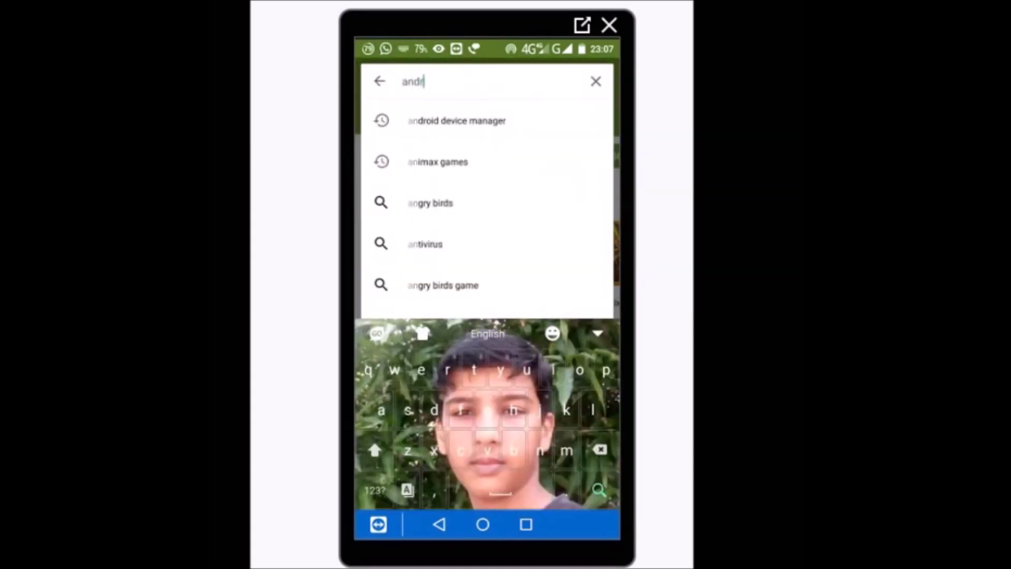
pyautogui.write('oid ')
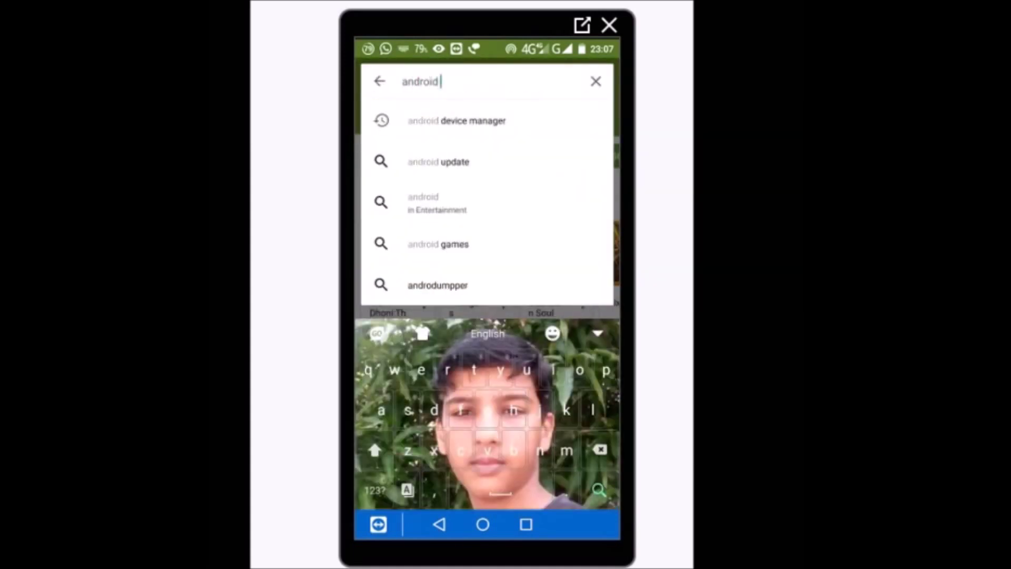
pyautogui.write('device')
pyautogui.click(456, 121)
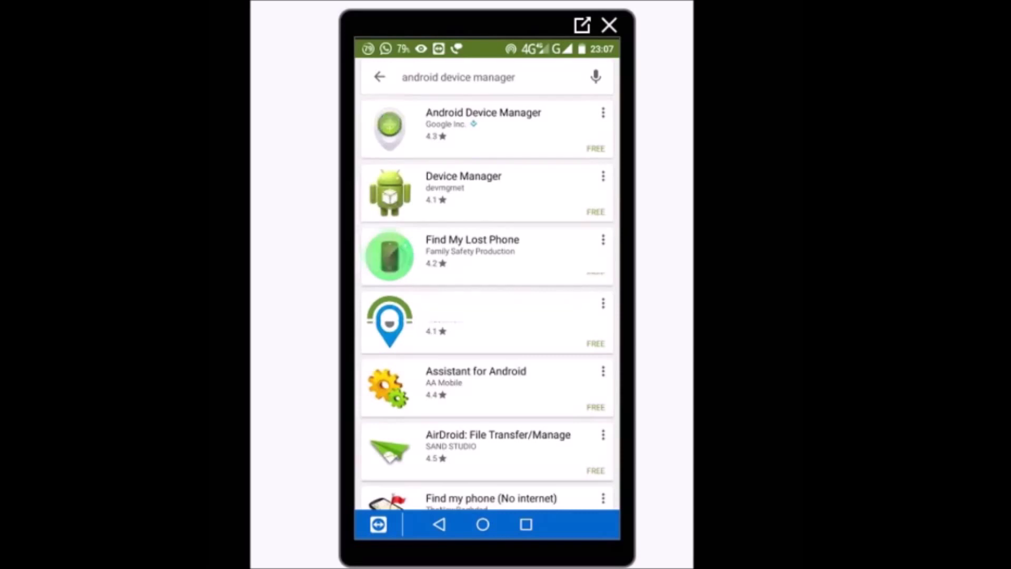
# - Install Google's Android Device Manager app from its Play Store page
pyautogui.click(477, 126)
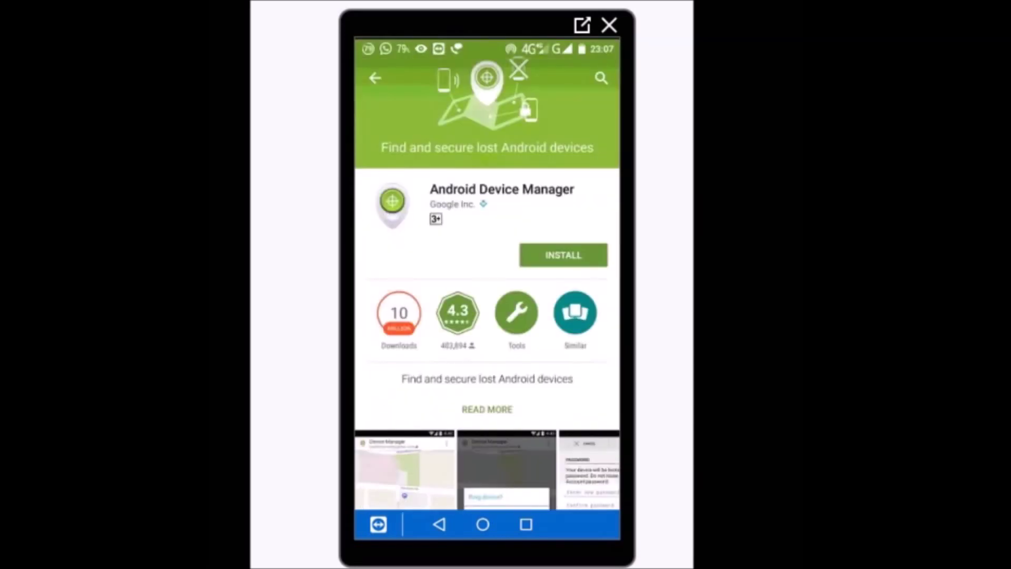
pyautogui.click(563, 255)
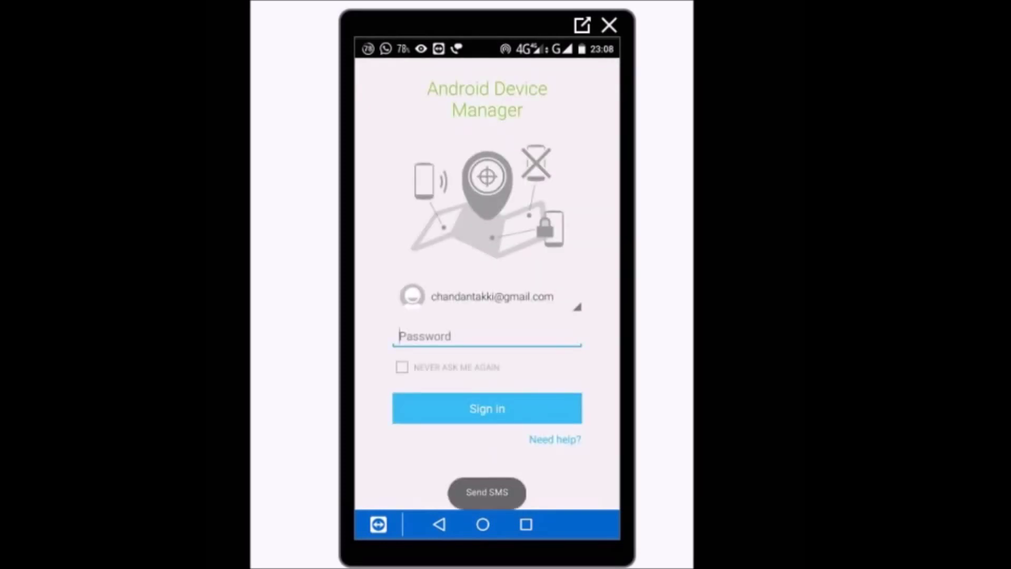
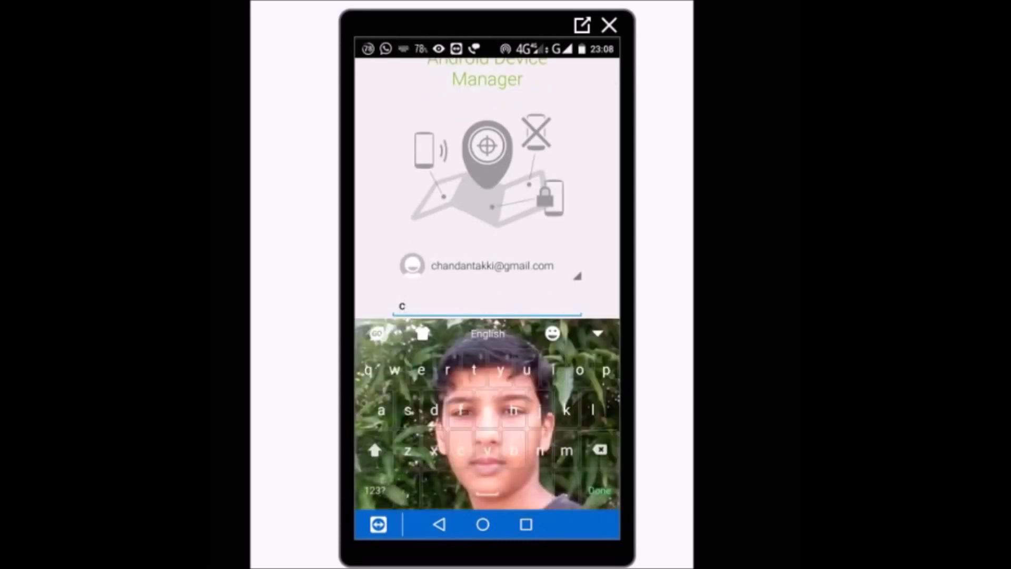
# - Enter the Google account password, fixing a typo, and sign in to Android Device Manager
pyautogui.press('BackSpace')
pyautogui.press('BackSpace')
pyautogui.press('BackSpace')
pyautogui.press('BackSpace')
pyautogui.press('BackSpace')
pyautogui.press('BackSpace')
pyautogui.press('BackSpace')
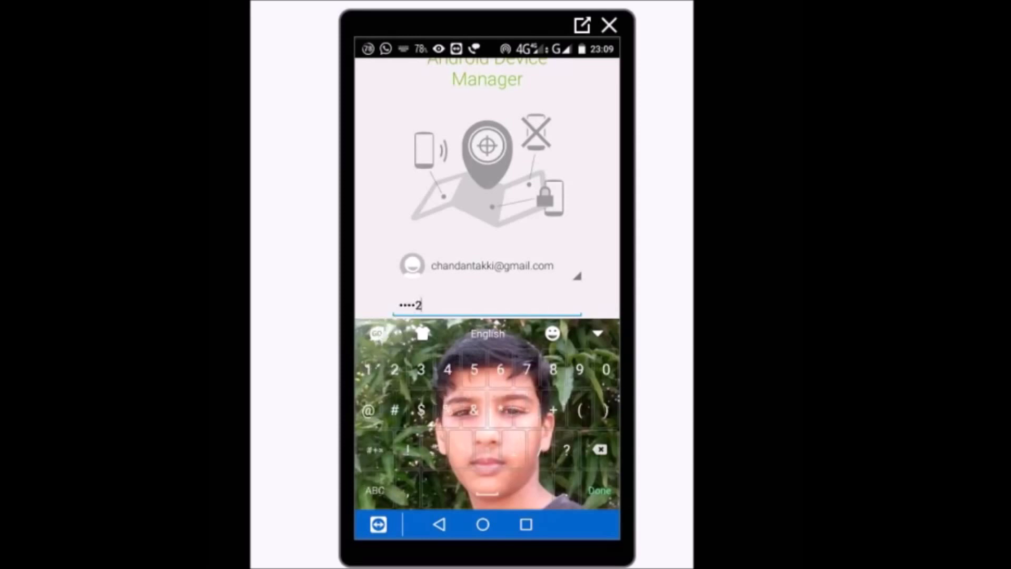
pyautogui.press('Return')
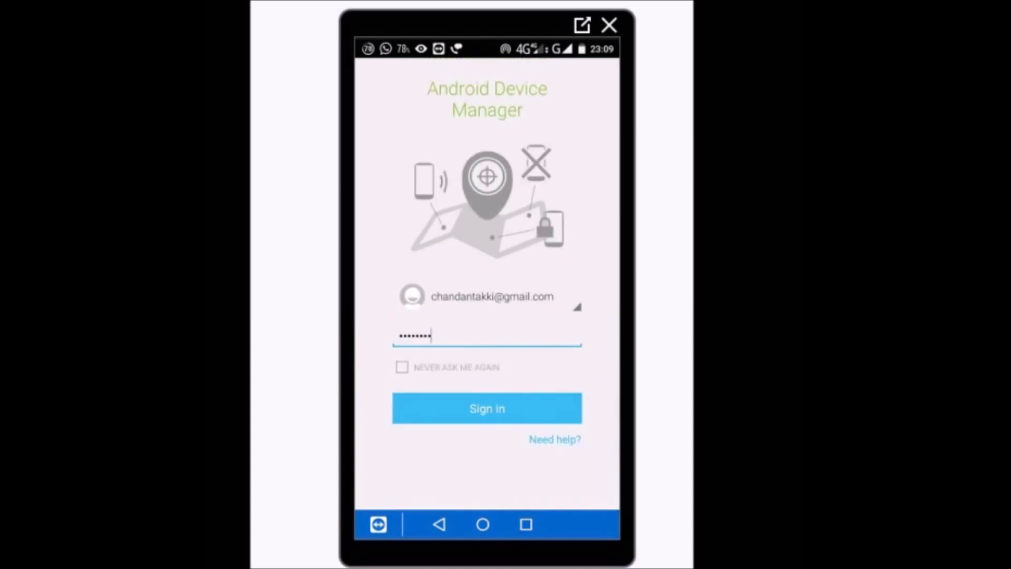
pyautogui.click(485, 409)
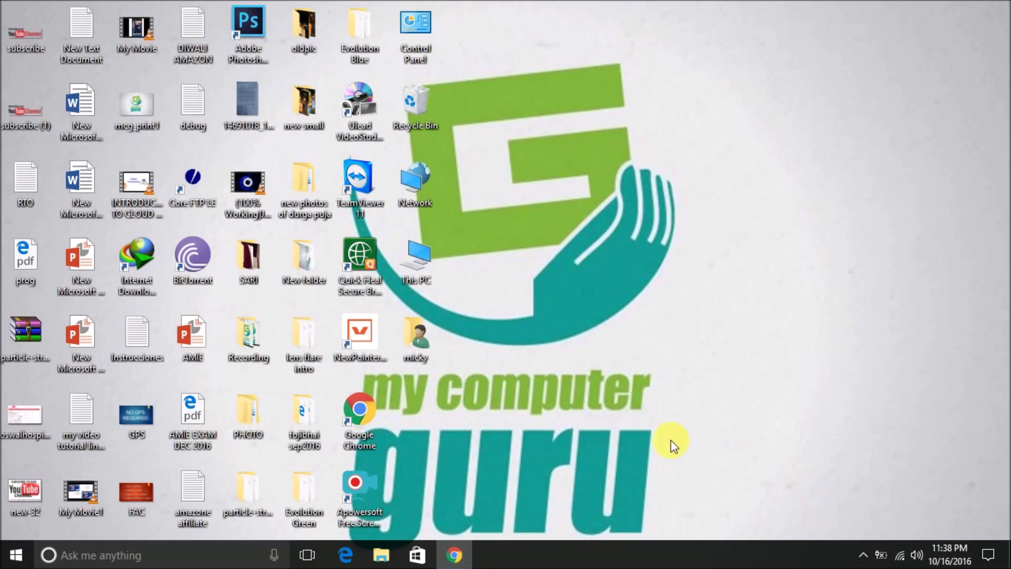
# - Launch Chrome and run a Google search for 'android device manager'
pyautogui.click(455, 559)
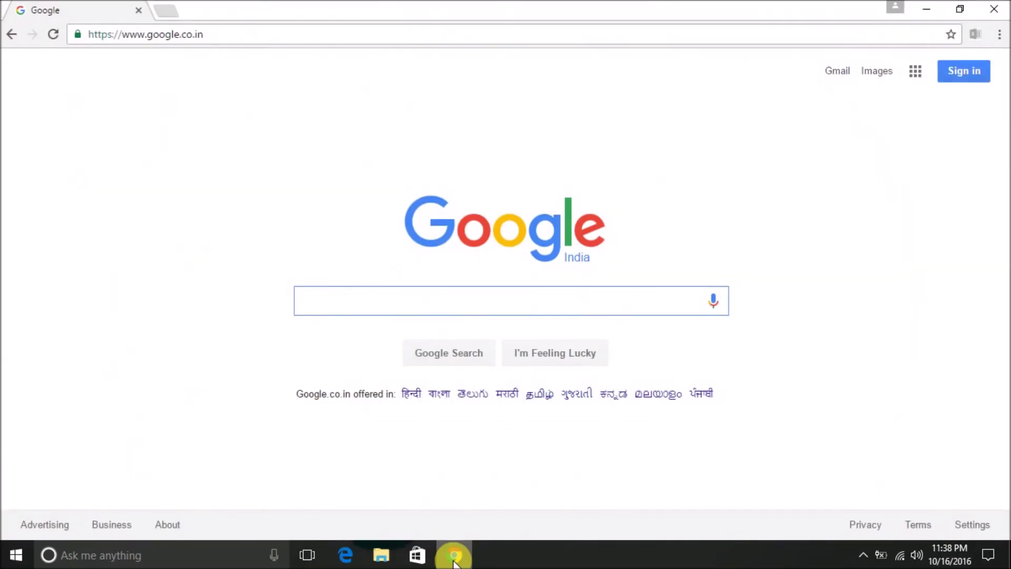
pyautogui.click(398, 305)
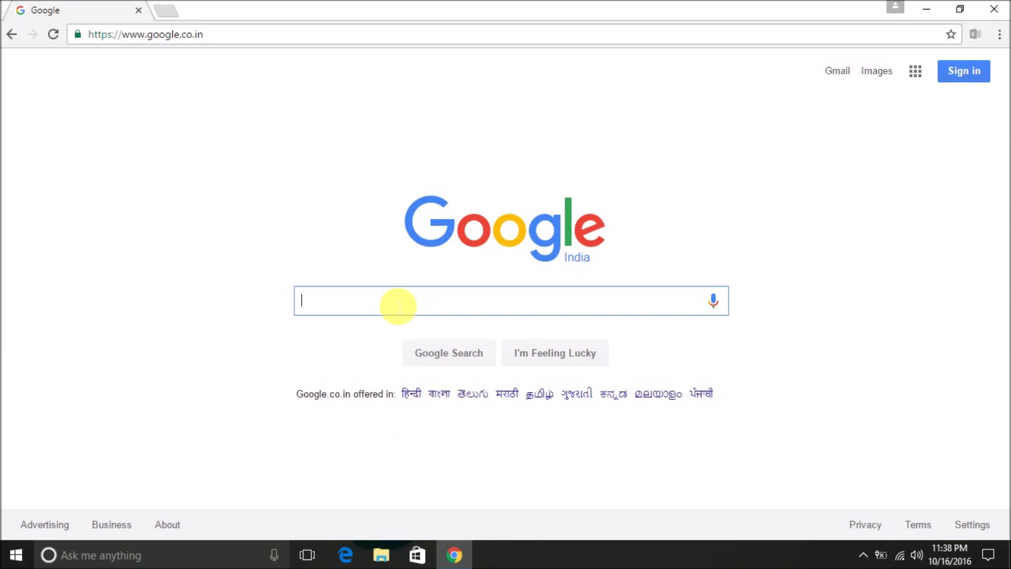
pyautogui.write('android')
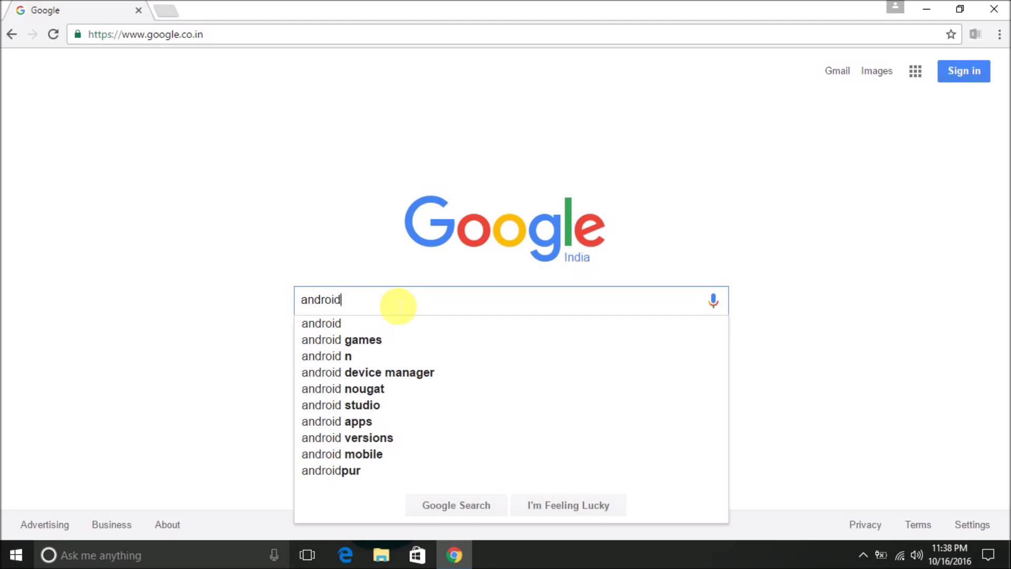
pyautogui.write(' device ')
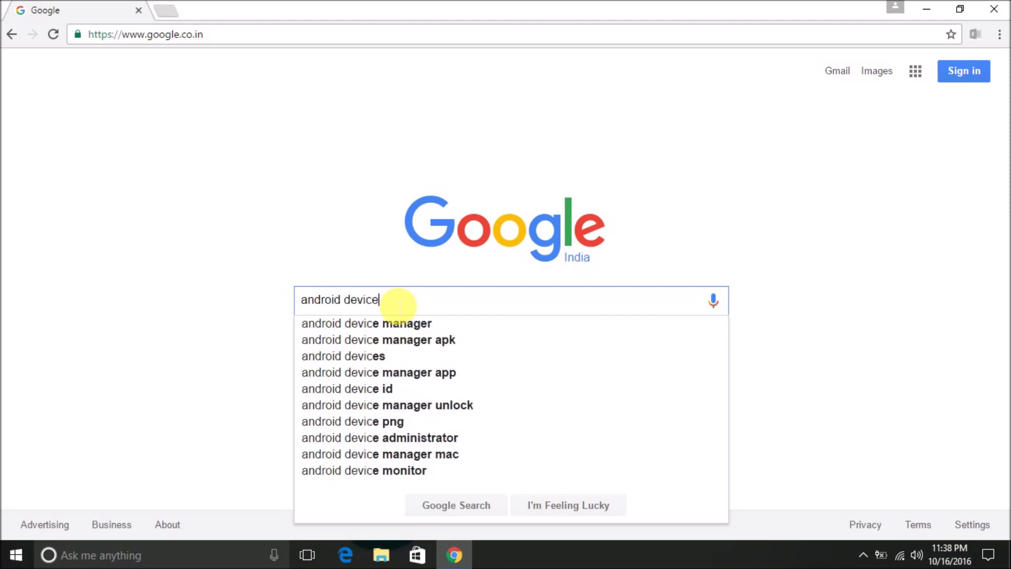
pyautogui.write('manager')
pyautogui.press('Return')
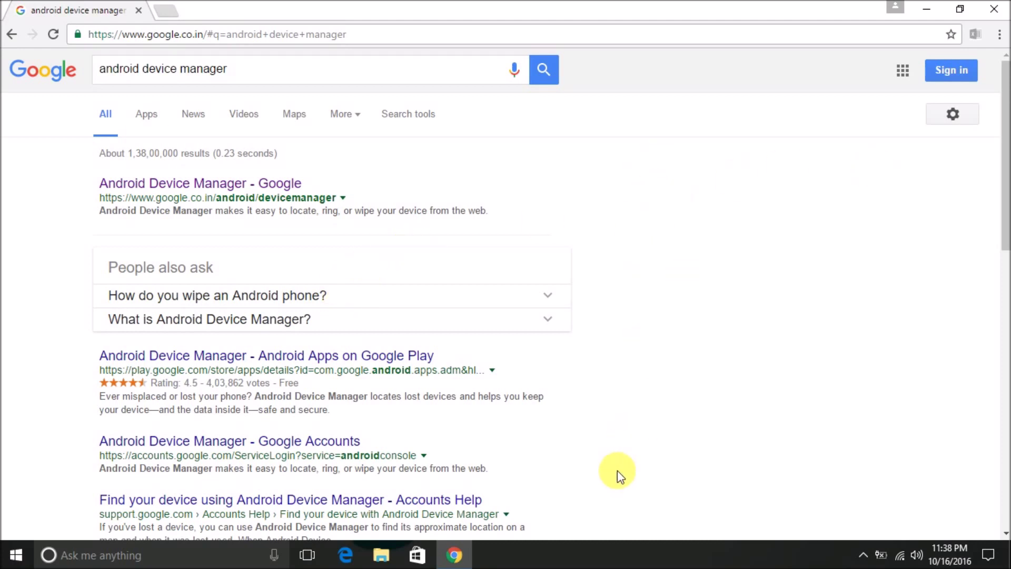
# - Open the official Android Device Manager result and sign in with the second saved account's password
pyautogui.click(211, 187)
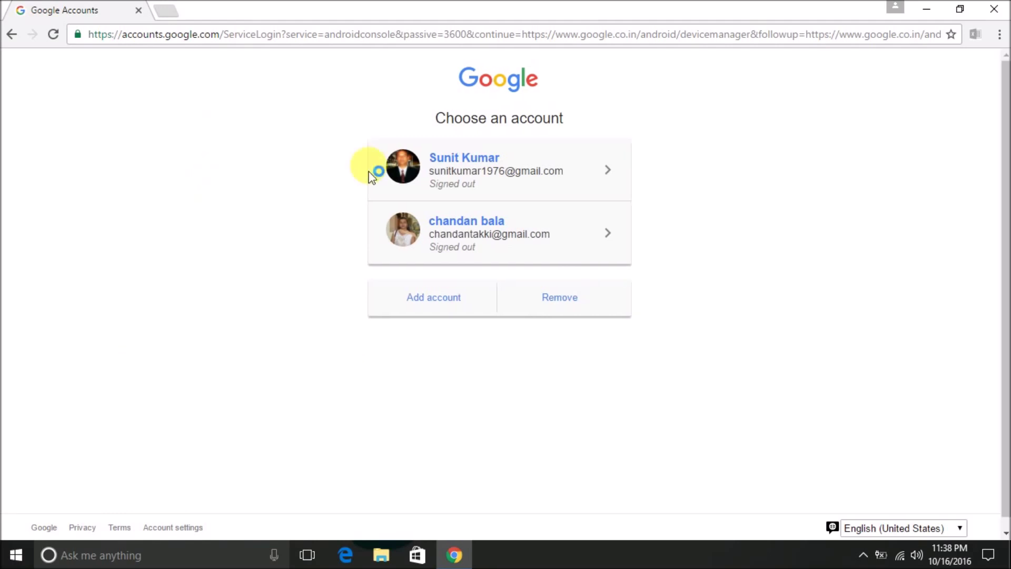
pyautogui.click(566, 181)
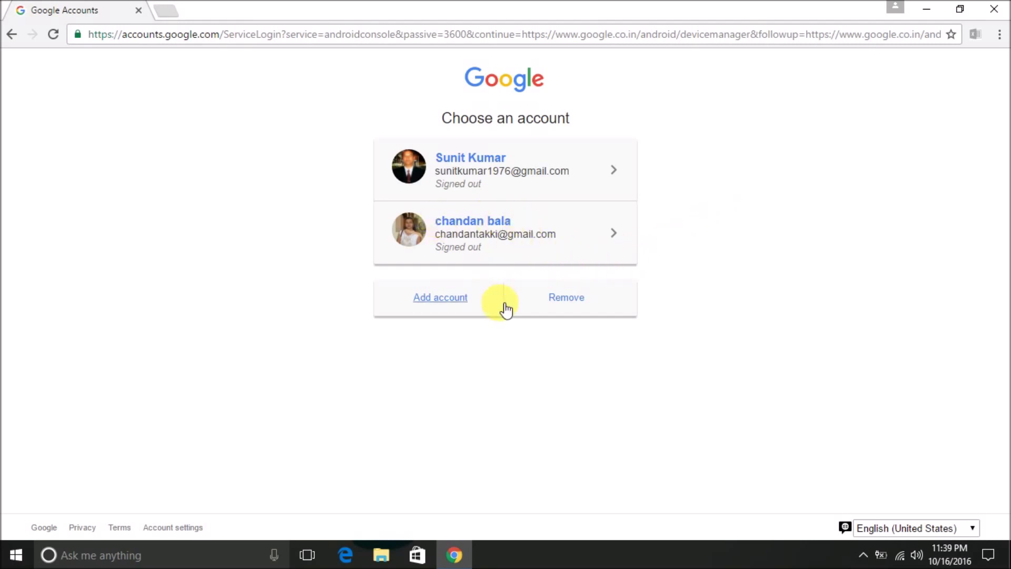
pyautogui.click(475, 225)
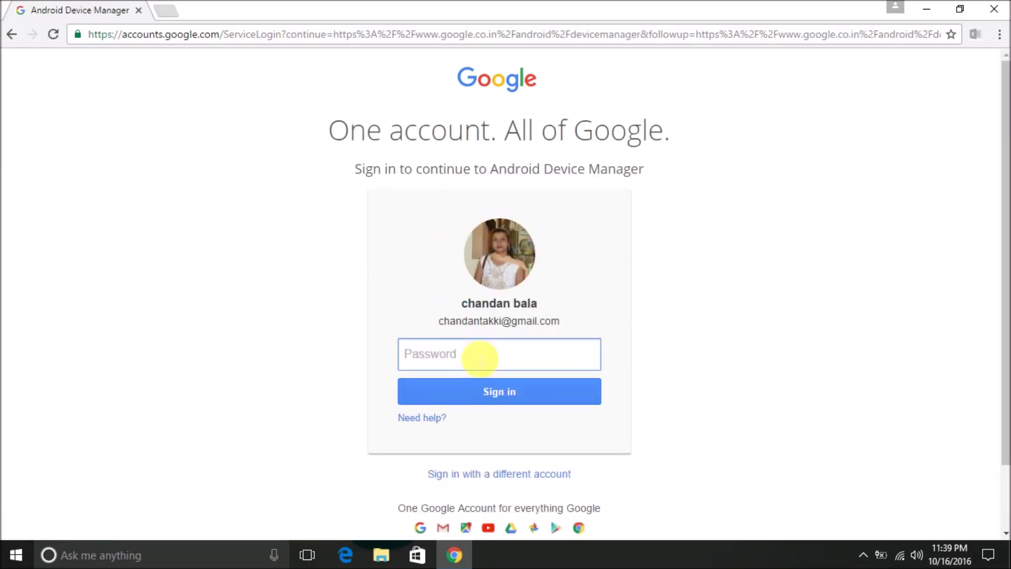
pyautogui.write('••••••••')
pyautogui.press('Return')
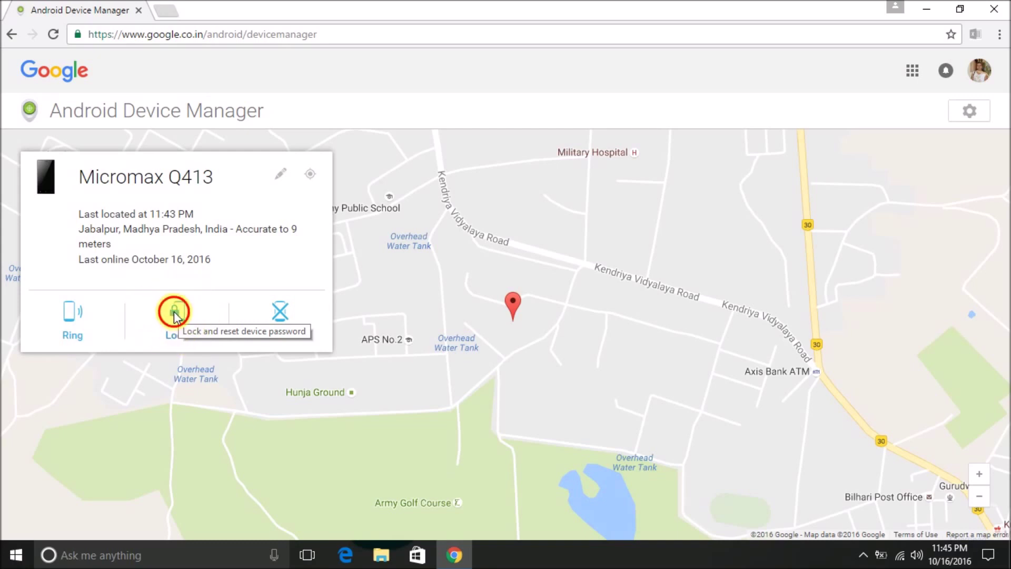
pyautogui.click(174, 312)
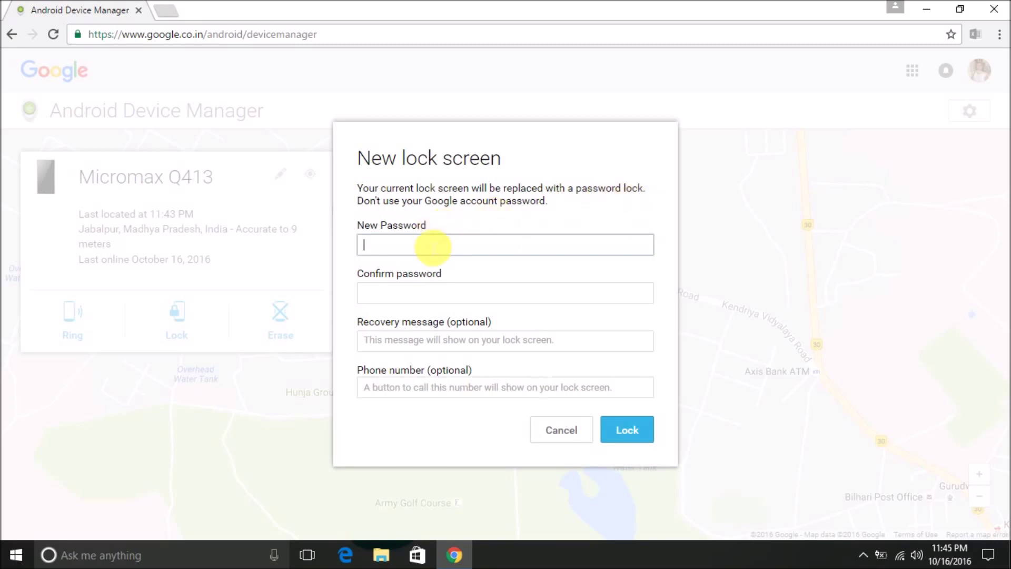
pyautogui.click(423, 299)
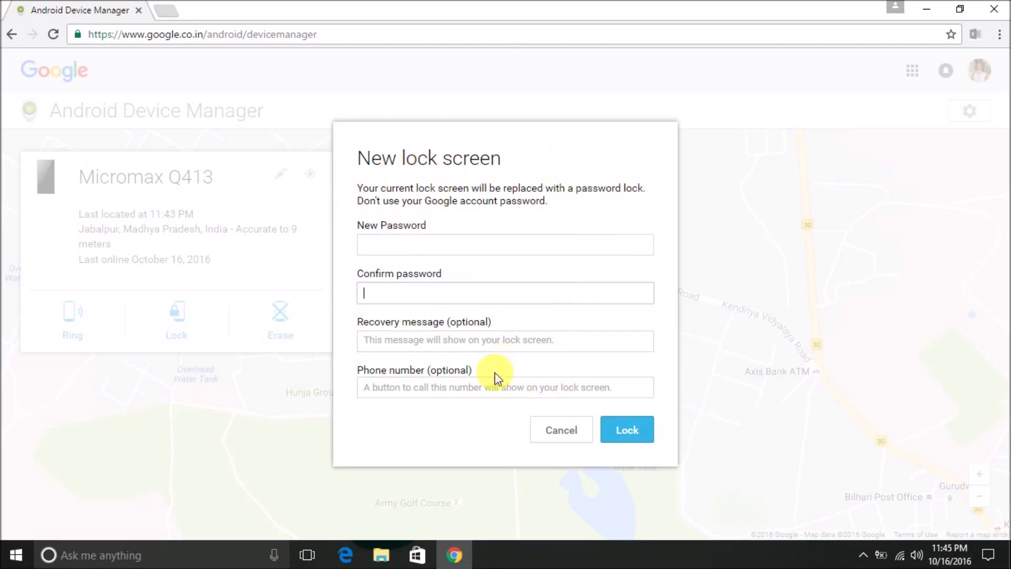
pyautogui.click(559, 434)
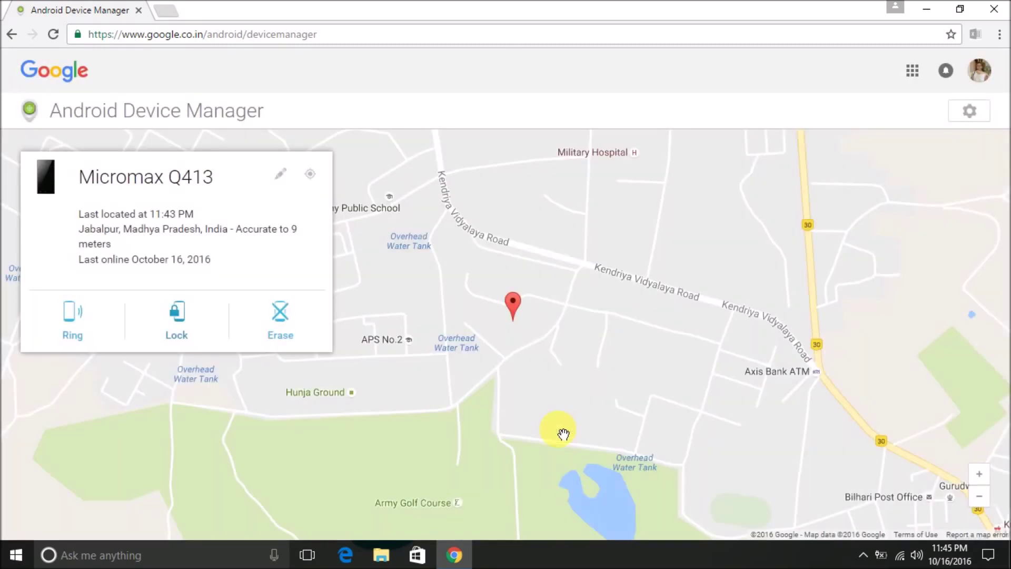